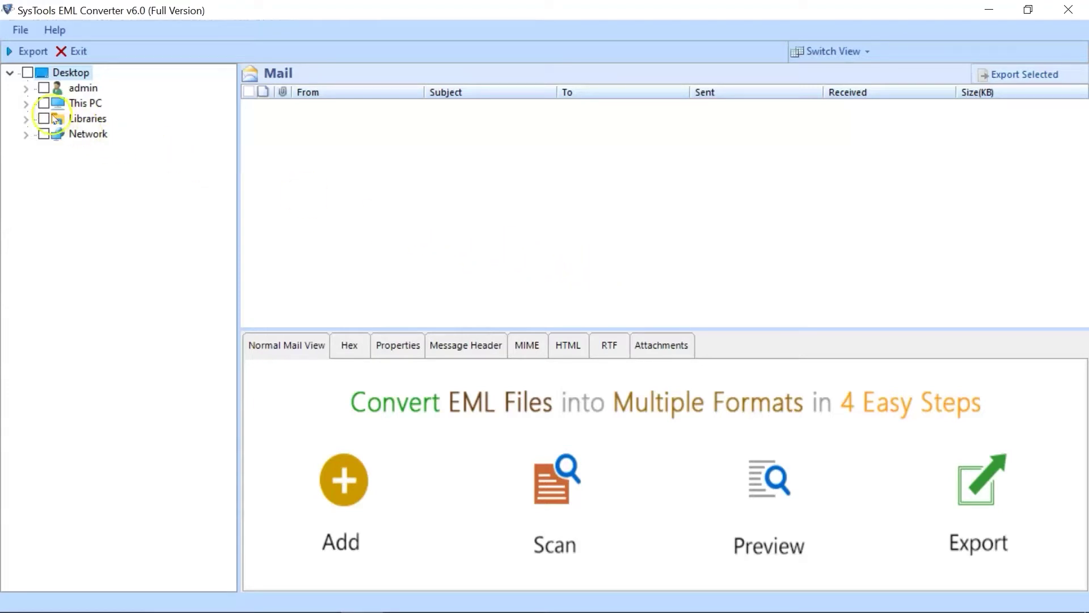
Load the emails from the EML Files folder under New Volume (E:) > Files
{"action": "left_click", "coordinate": [25, 104]}
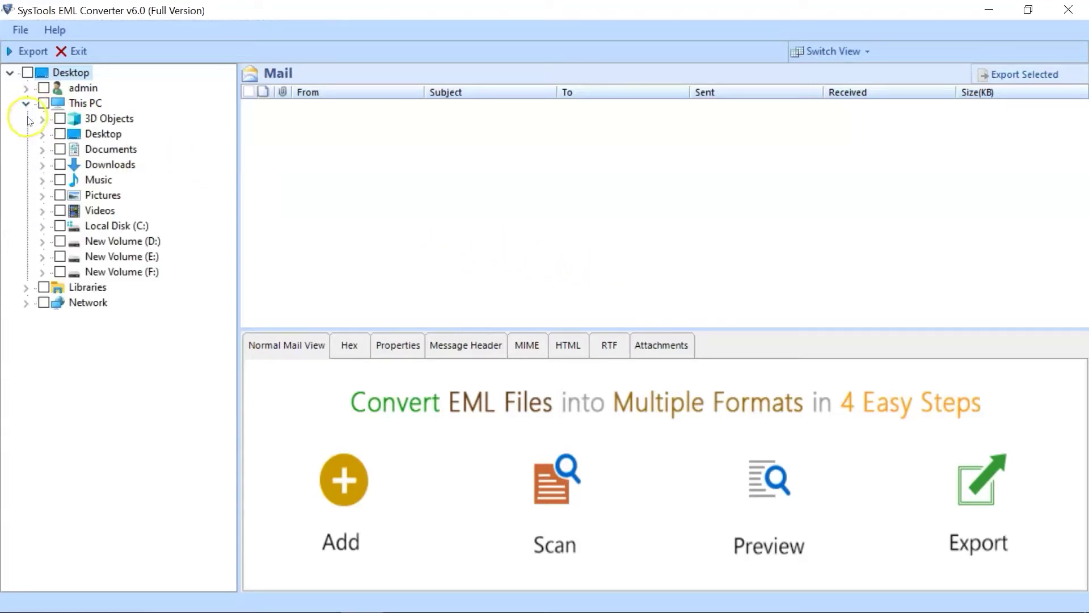
{"action": "left_click", "coordinate": [42, 256]}
{"action": "left_click", "coordinate": [59, 288]}
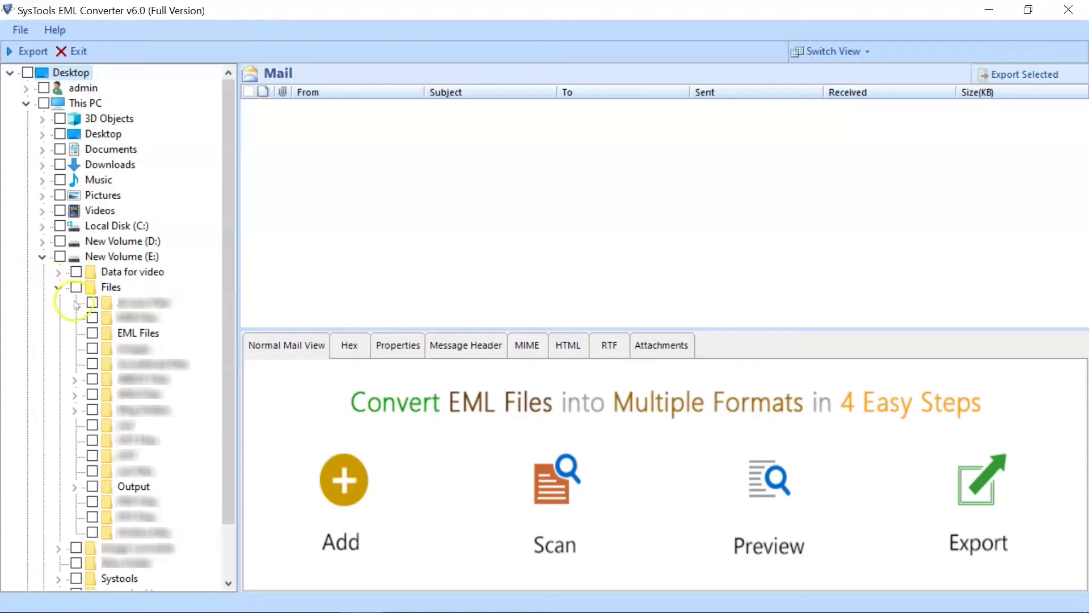
{"action": "left_click", "coordinate": [93, 333]}
{"action": "left_click", "coordinate": [131, 337]}
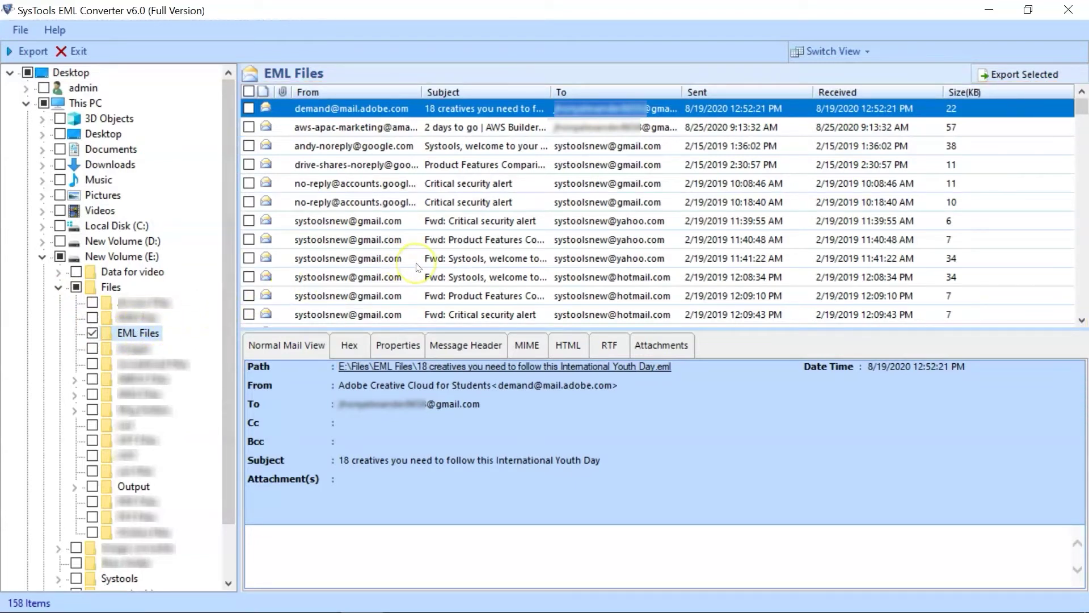
Preview the Welcome to Zoho! email in Hex, Properties, Header, MIME, HTML, RTF and Attachments views
{"action": "scroll", "coordinate": [419, 267], "scroll_direction": "down", "scroll_amount": 2}
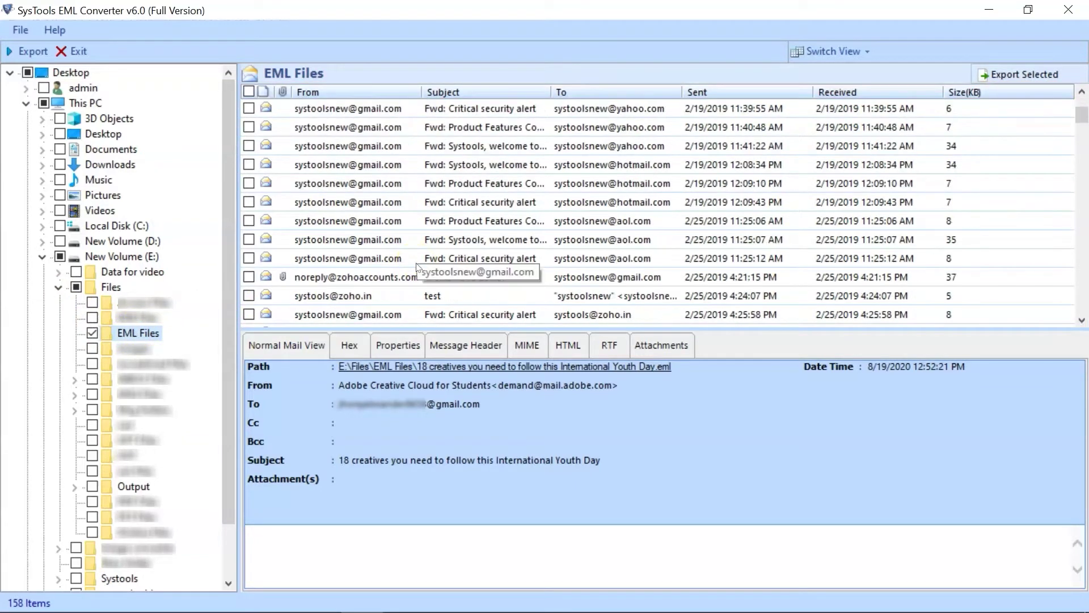
{"action": "left_click", "coordinate": [416, 280]}
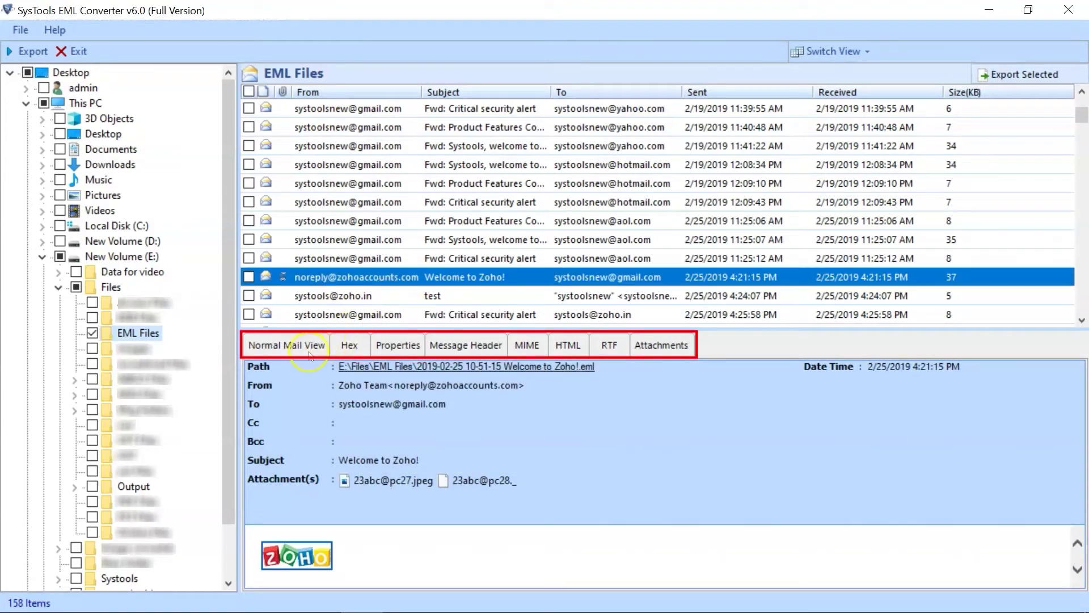
{"action": "left_click", "coordinate": [350, 347]}
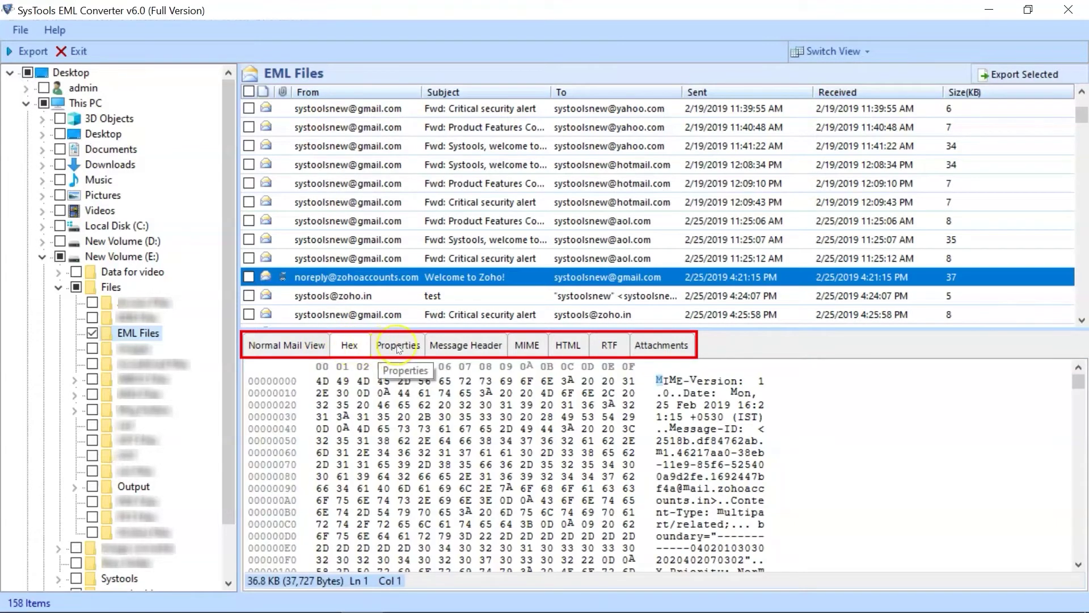
{"action": "left_click", "coordinate": [380, 348]}
{"action": "left_click", "coordinate": [465, 348]}
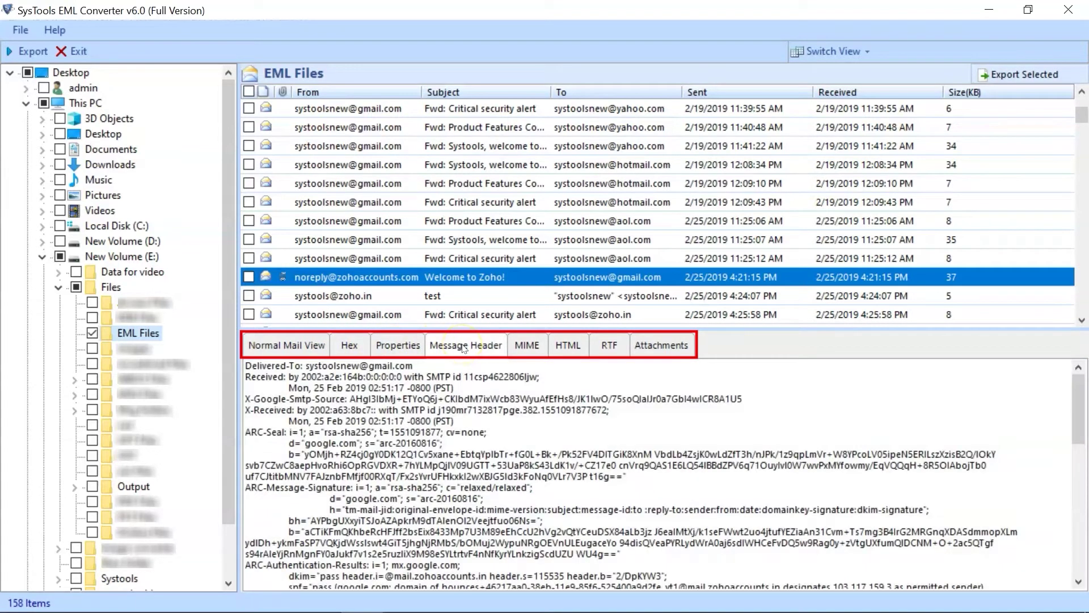
{"action": "left_click", "coordinate": [513, 345]}
{"action": "left_click", "coordinate": [569, 347]}
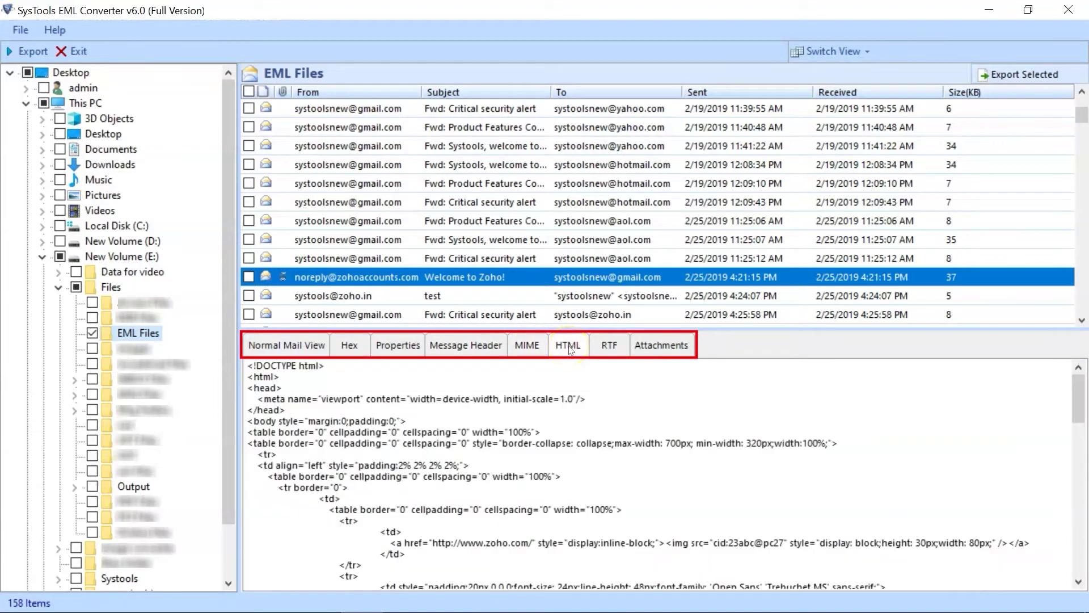
{"action": "left_click", "coordinate": [609, 346]}
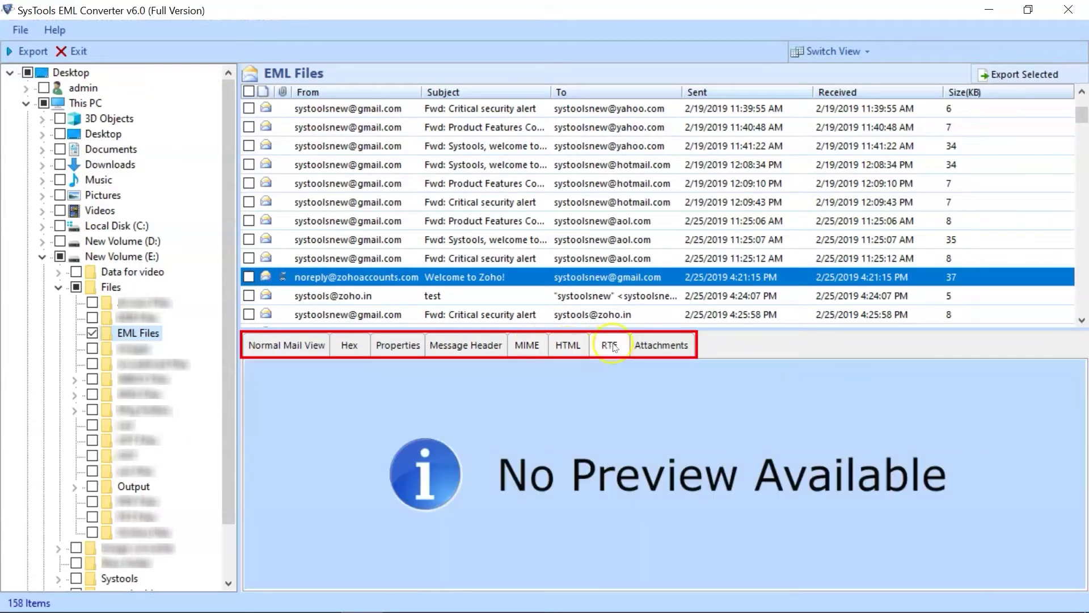
{"action": "left_click", "coordinate": [662, 346]}
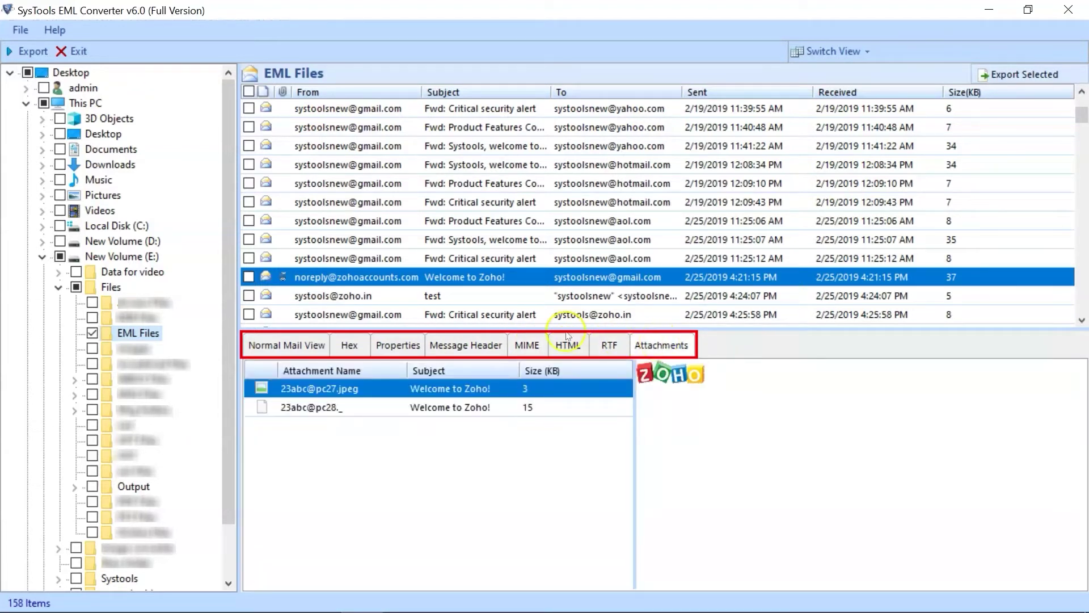
{"action": "left_click", "coordinate": [310, 342]}
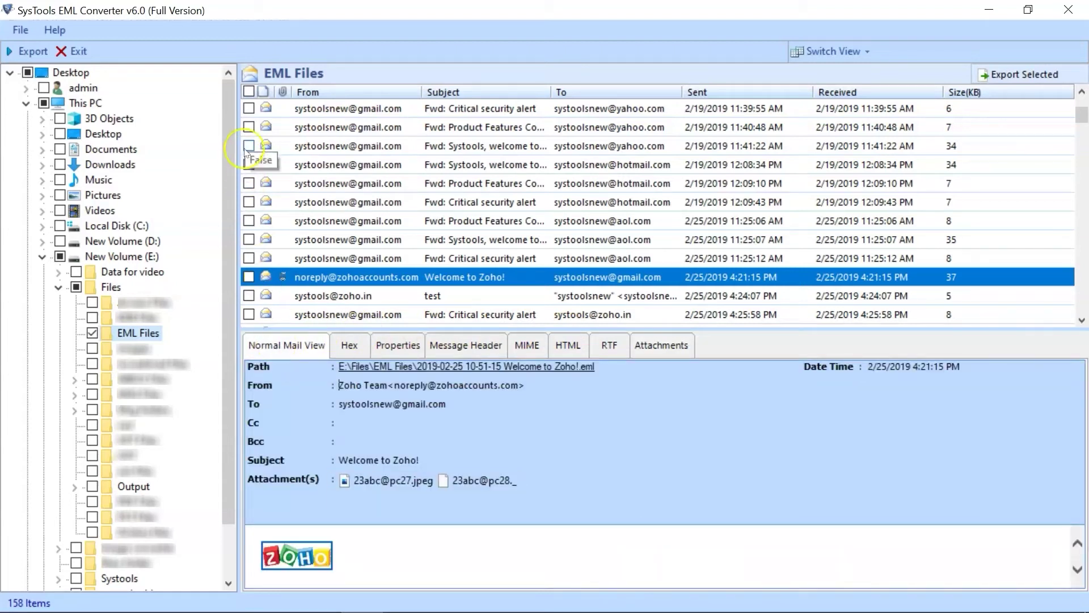
Check all loaded emails in the mail list for export
{"action": "left_click", "coordinate": [249, 108]}
{"action": "left_click", "coordinate": [249, 128]}
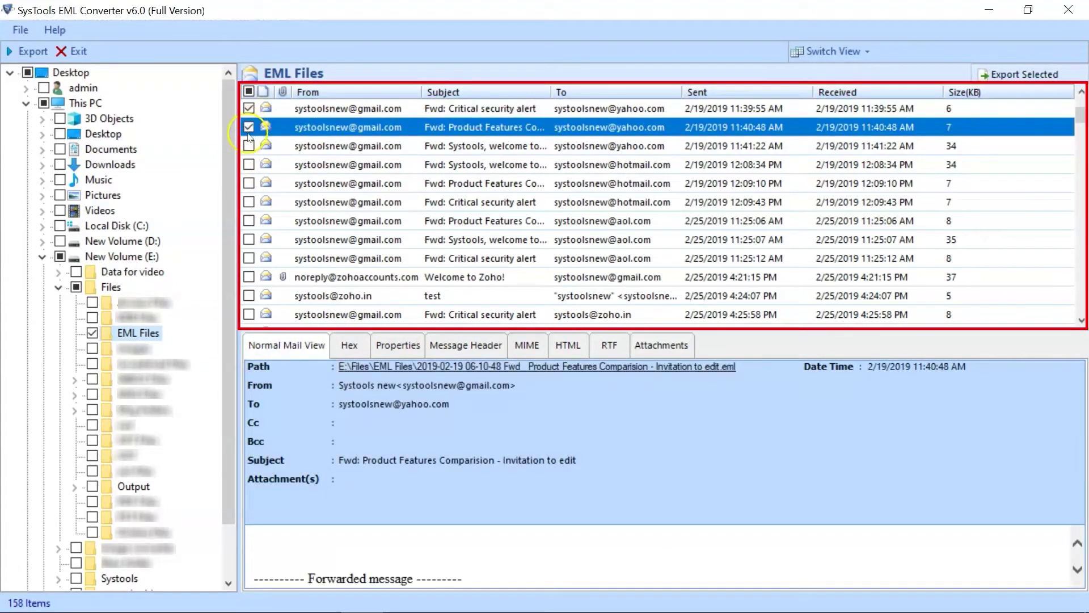
{"action": "left_click", "coordinate": [249, 146]}
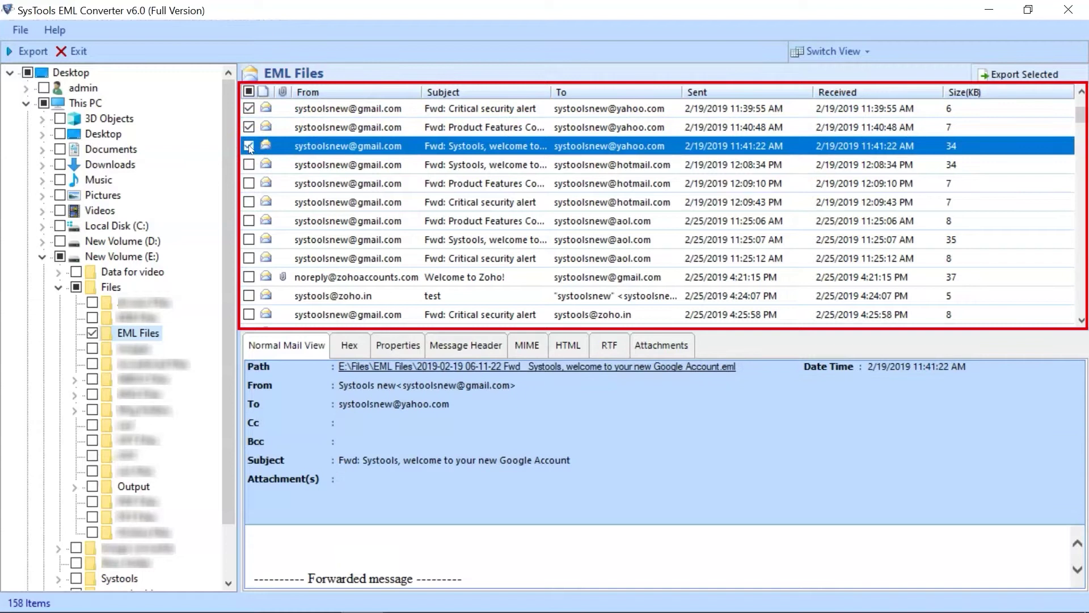
{"action": "left_click", "coordinate": [249, 92]}
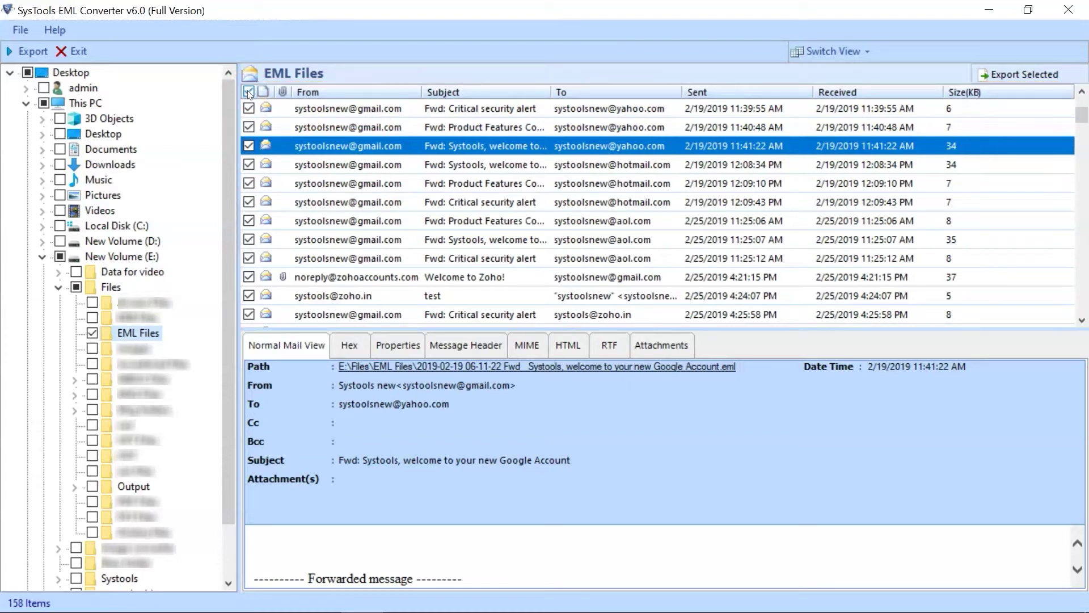
Choose PDF as the export format and bring up its advanced settings
{"action": "left_click", "coordinate": [27, 53]}
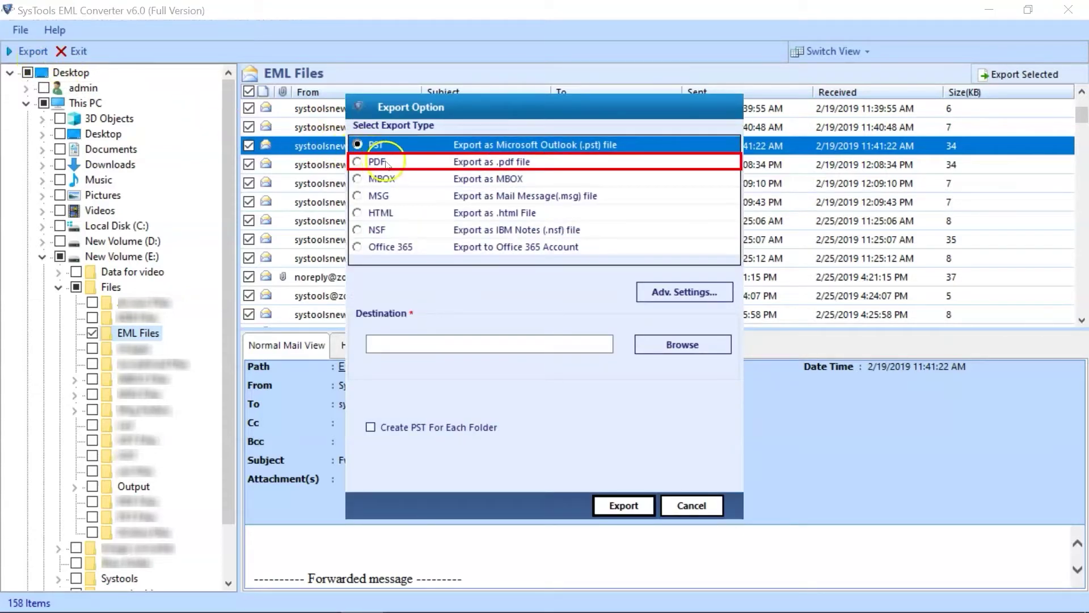
{"action": "left_click", "coordinate": [387, 163]}
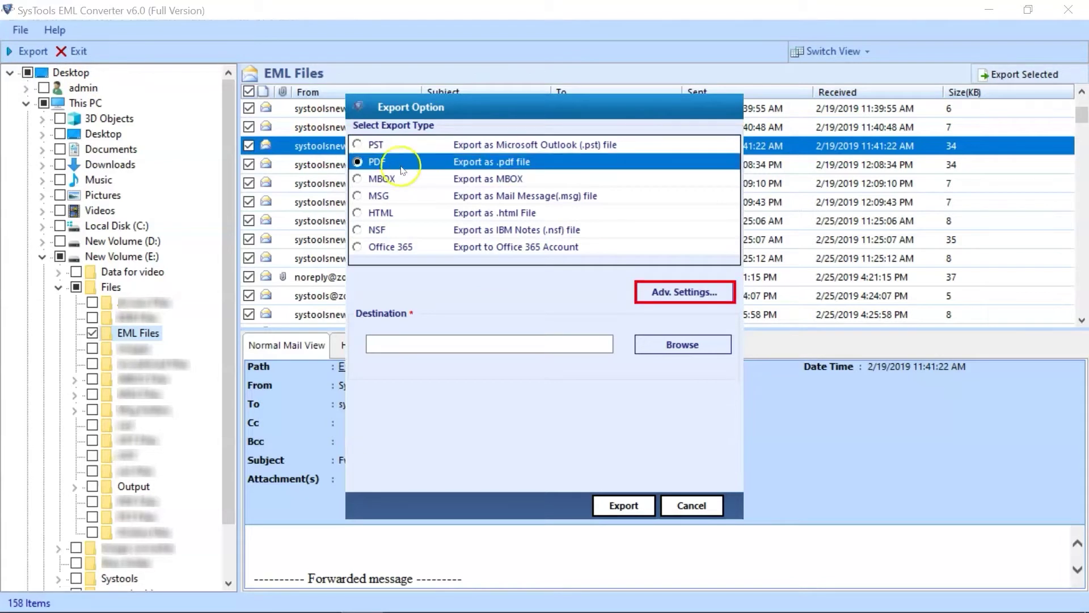
{"action": "left_click", "coordinate": [679, 303]}
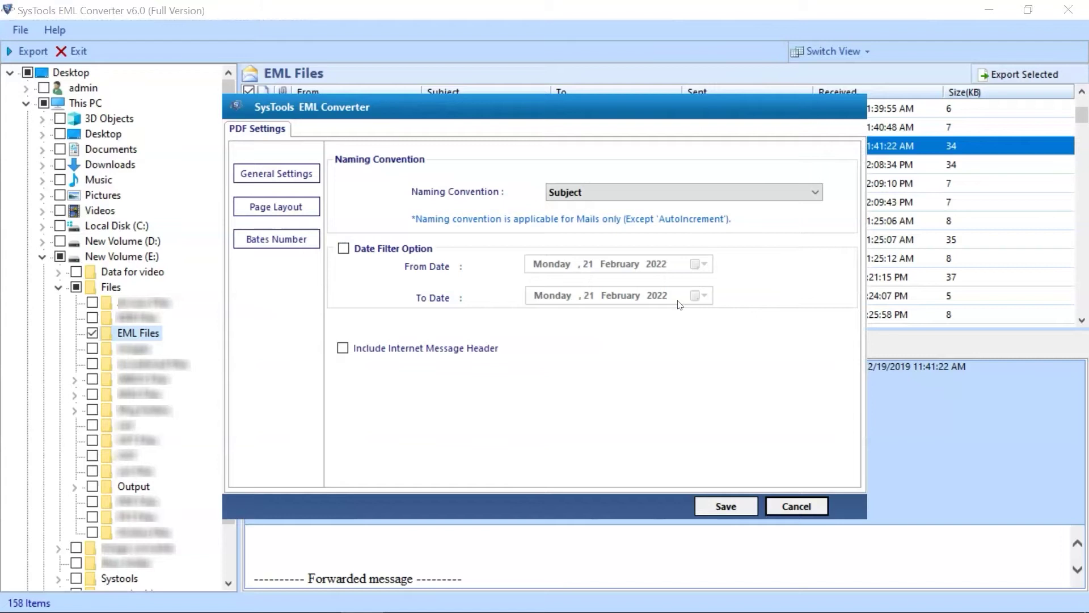
Keep Subject naming and enable the date filter with From Date 21 February 2022
{"action": "left_click", "coordinate": [631, 197]}
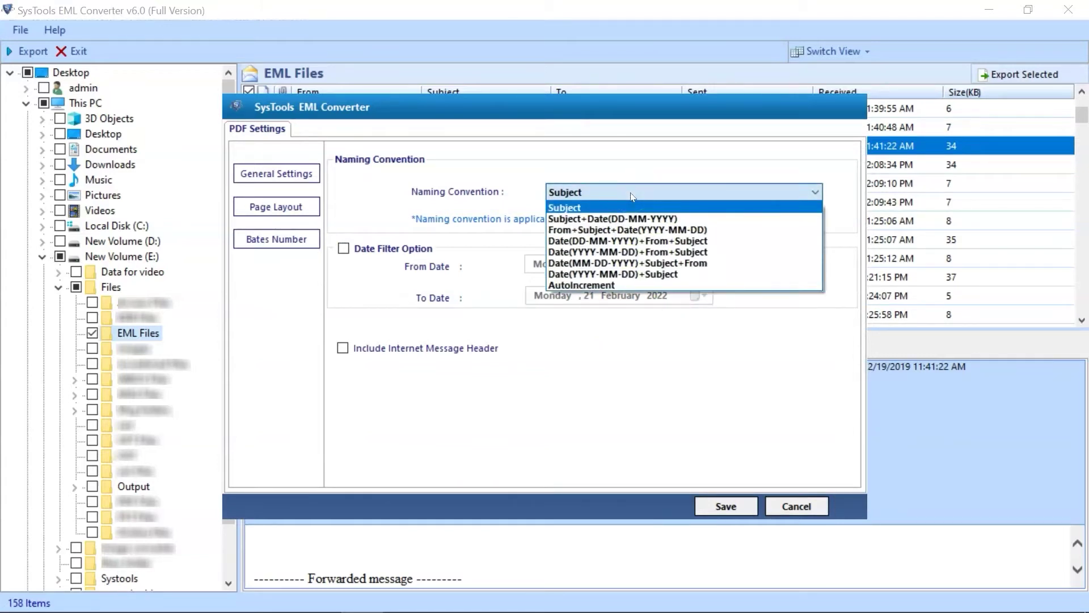
{"action": "left_click", "coordinate": [631, 194]}
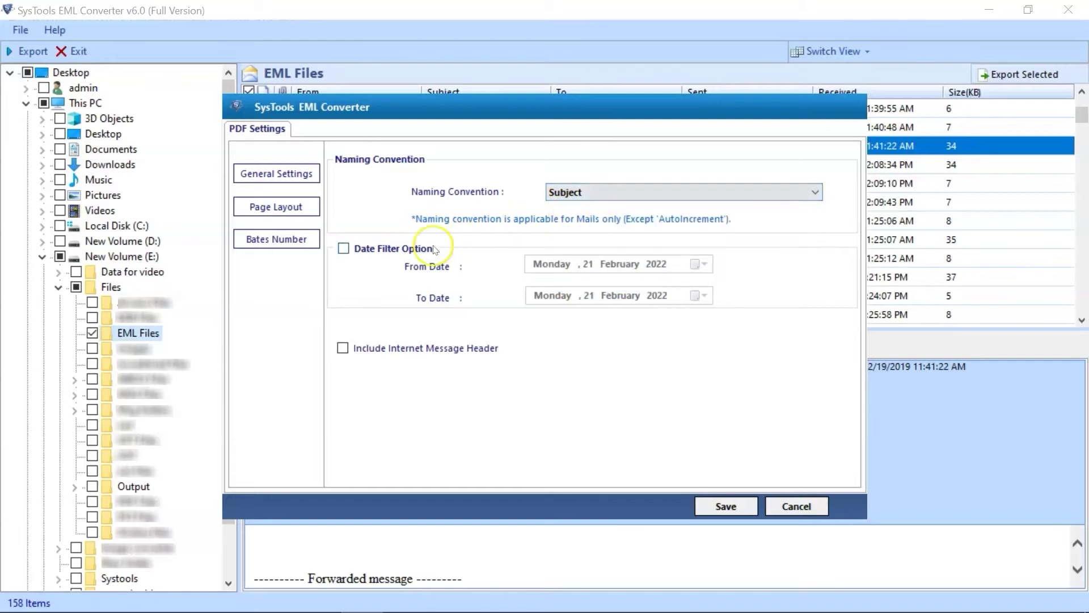
{"action": "left_click", "coordinate": [344, 249]}
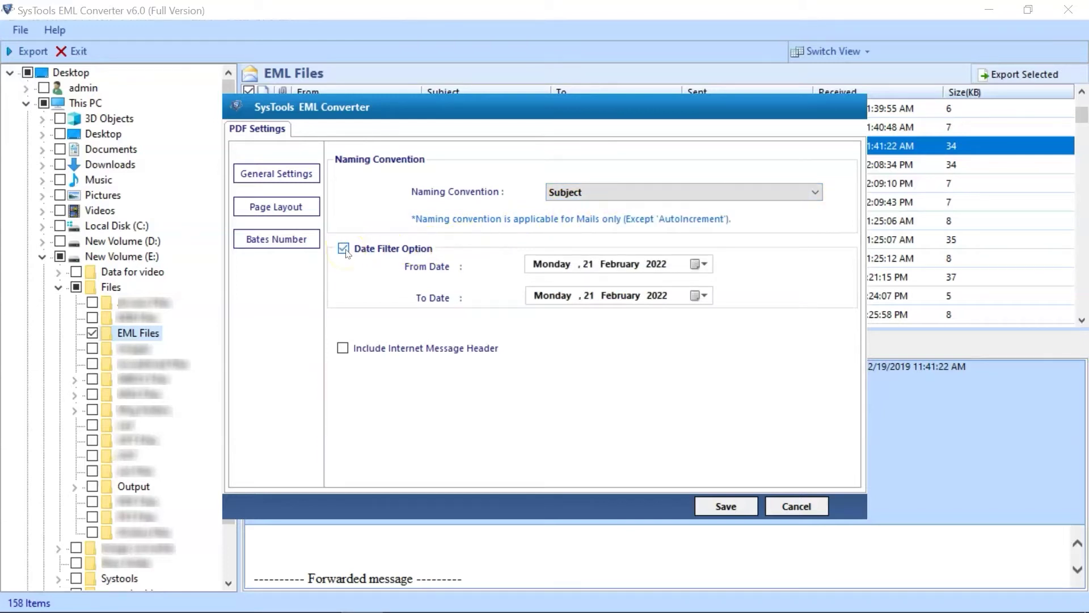
{"action": "left_click", "coordinate": [696, 264]}
{"action": "left_click", "coordinate": [696, 265]}
Keep the page layout at portrait orientation on A4 paper
{"action": "left_click", "coordinate": [302, 209]}
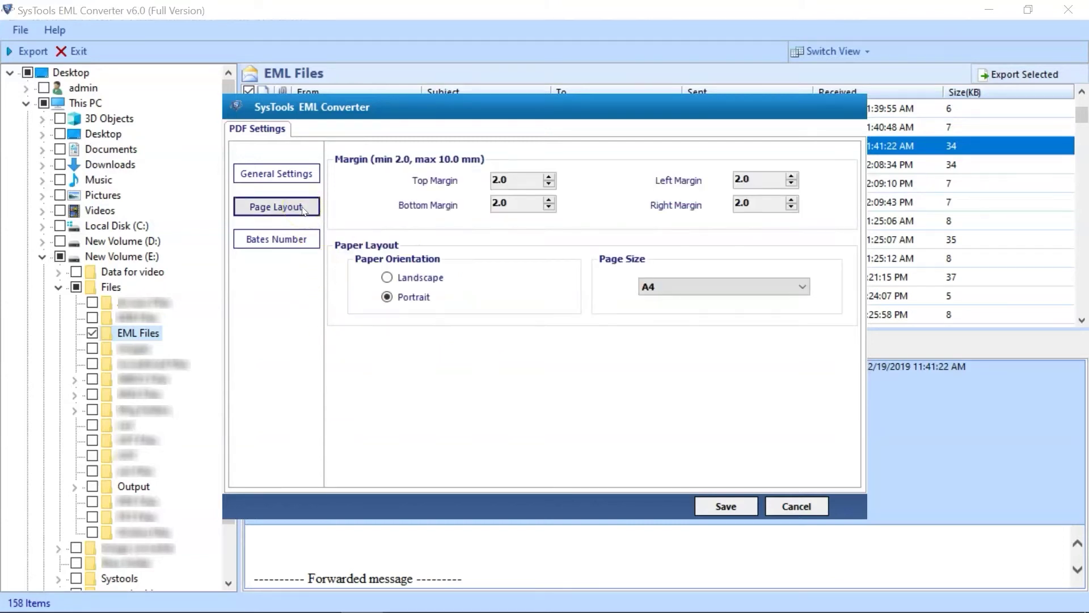
{"action": "left_click", "coordinate": [518, 181]}
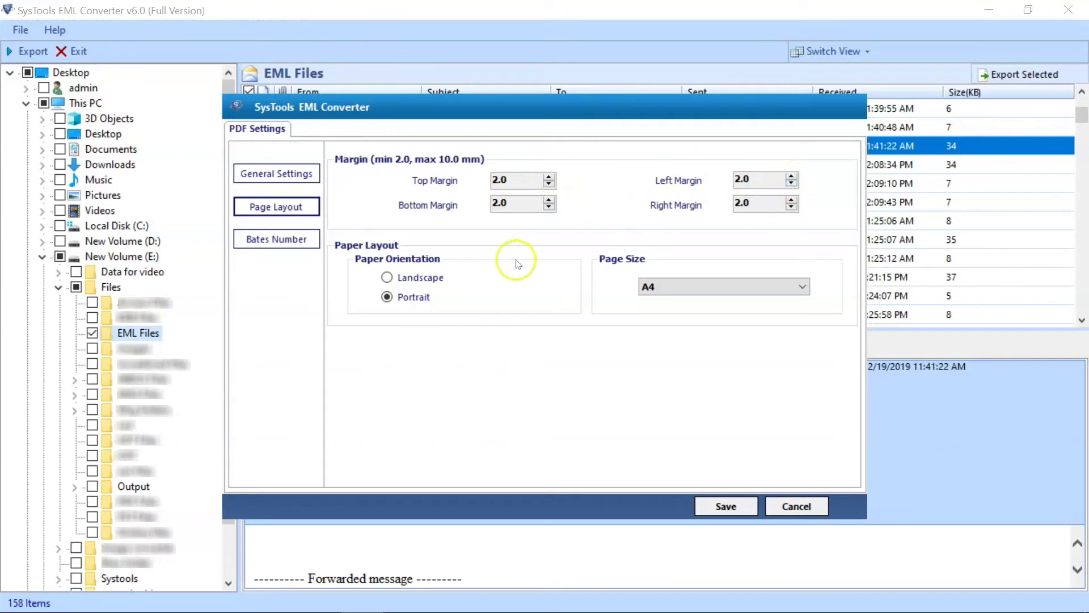
{"action": "left_click", "coordinate": [387, 277]}
{"action": "left_click", "coordinate": [387, 296]}
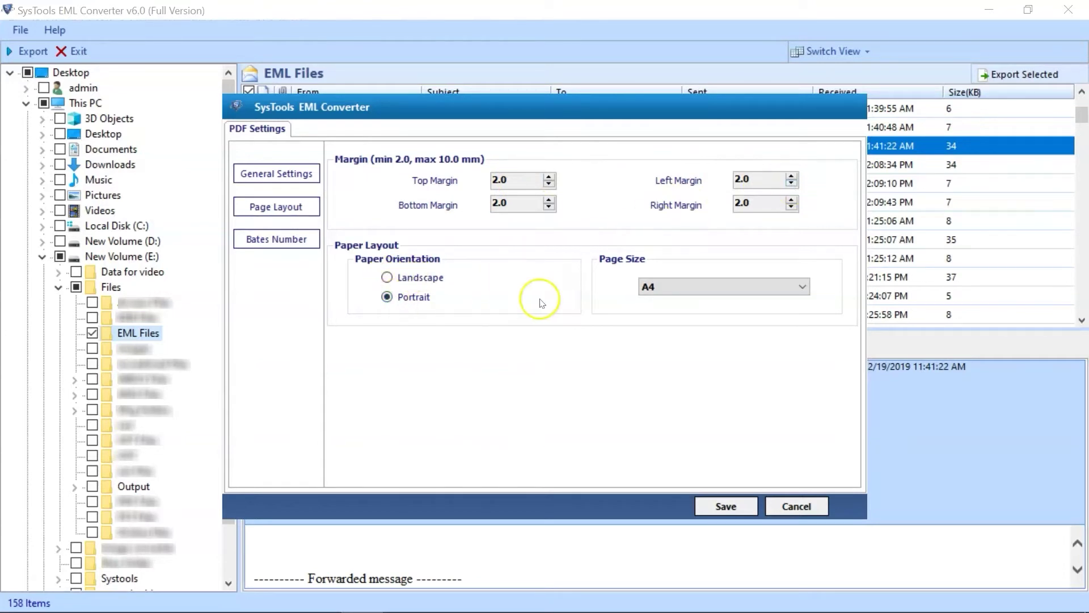
{"action": "left_click", "coordinate": [683, 287]}
{"action": "left_click", "coordinate": [684, 311]}
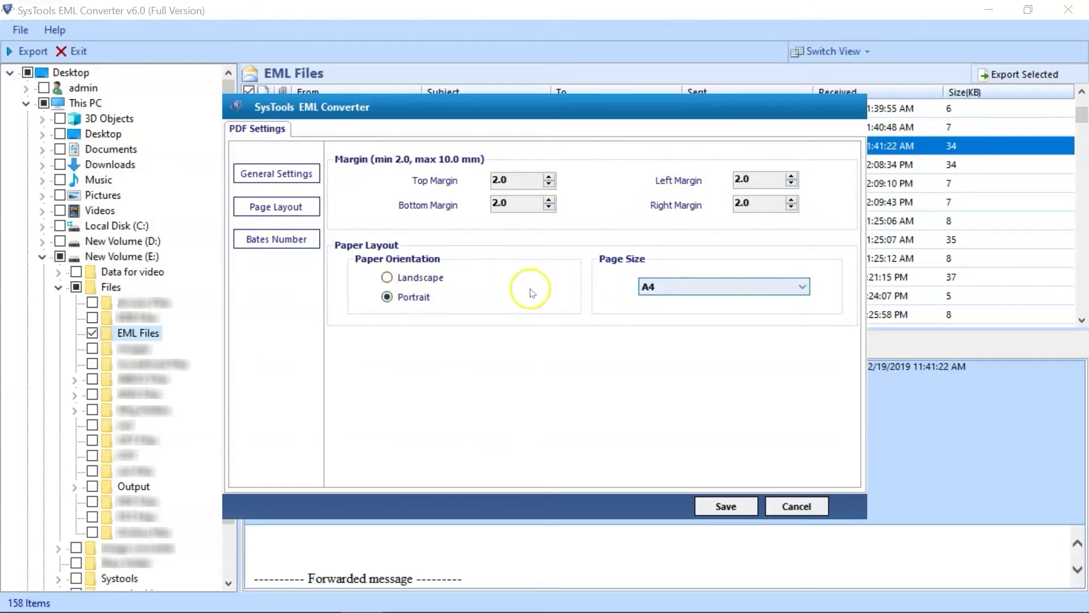
Enable Bates numbering for the PDFs, positioned at Bottom Left
{"action": "left_click", "coordinate": [312, 243]}
{"action": "left_click", "coordinate": [343, 161]}
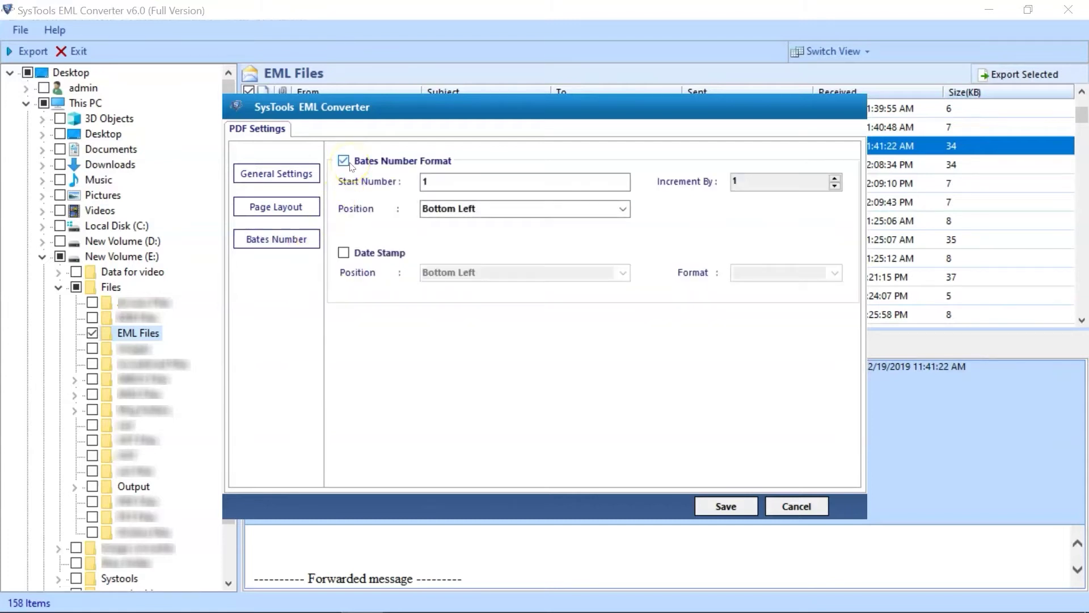
{"action": "left_click", "coordinate": [440, 183]}
{"action": "left_click", "coordinate": [606, 209]}
{"action": "left_click", "coordinate": [623, 209]}
{"action": "left_click", "coordinate": [623, 209]}
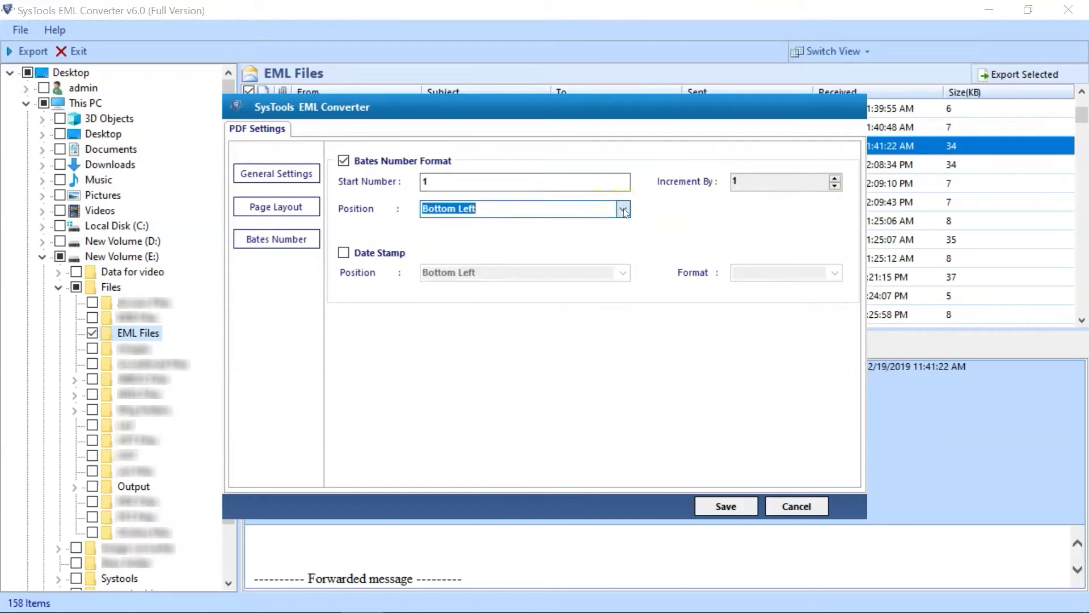
Add a Bottom Middle date stamp with a chosen format and save the PDF settings
{"action": "left_click", "coordinate": [344, 254]}
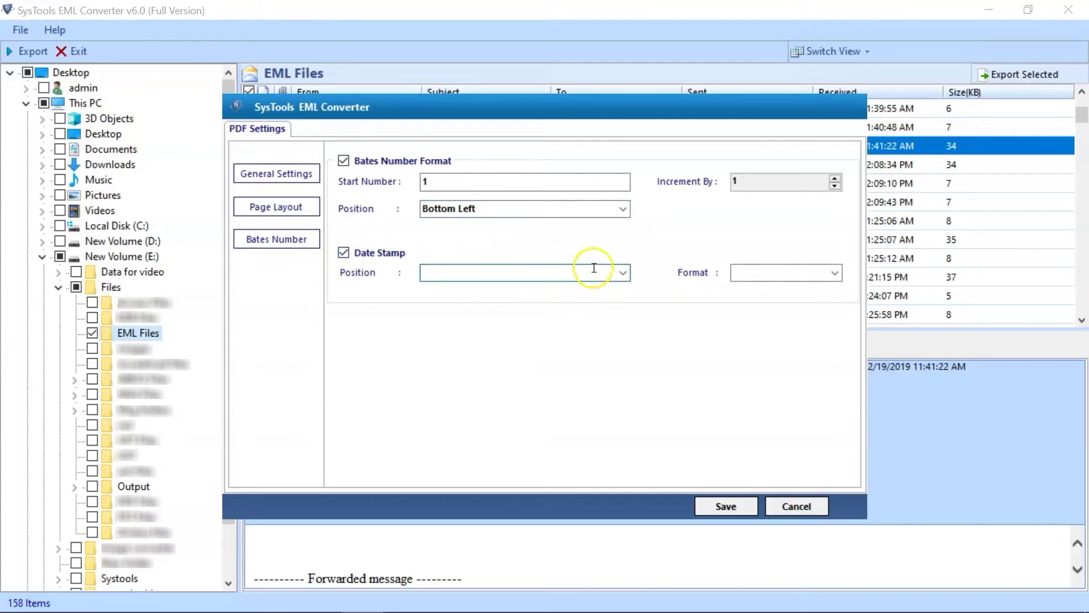
{"action": "left_click", "coordinate": [623, 273]}
{"action": "left_click", "coordinate": [666, 275]}
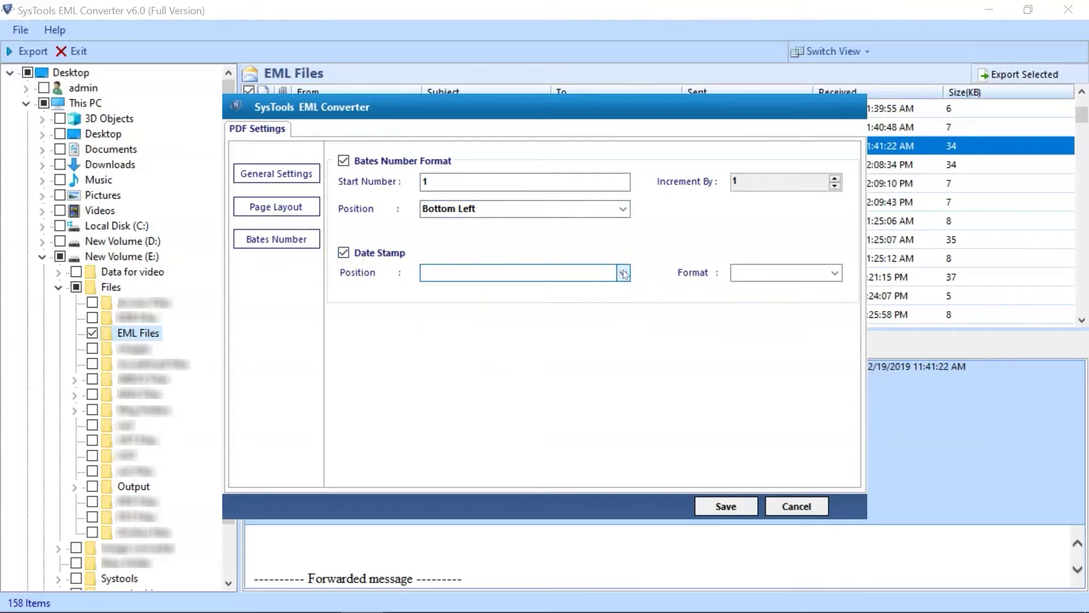
{"action": "left_click", "coordinate": [835, 274]}
{"action": "left_click", "coordinate": [838, 274]}
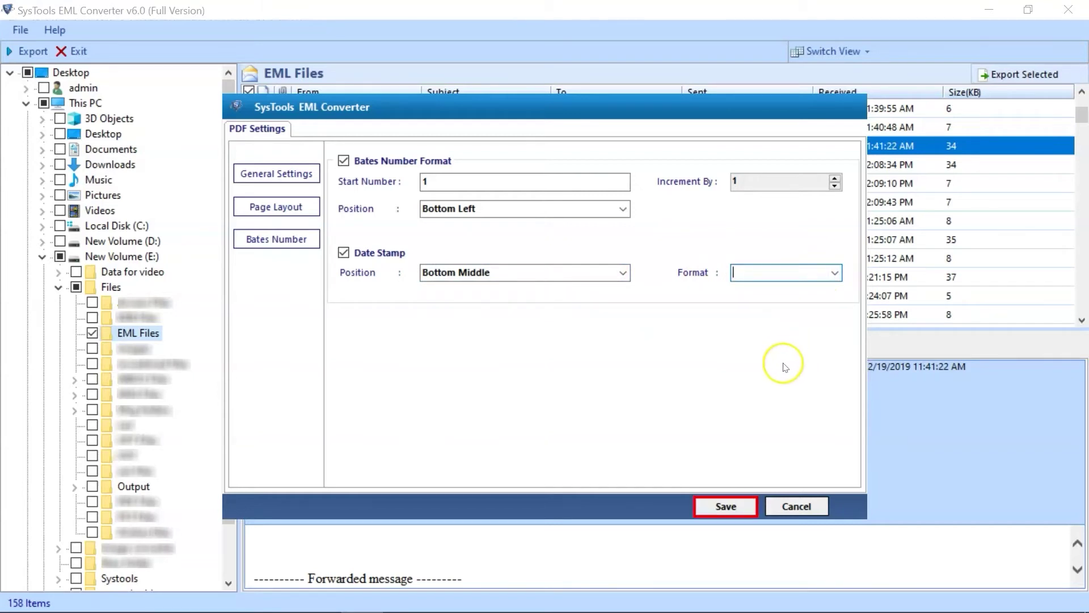
{"action": "left_click", "coordinate": [726, 506]}
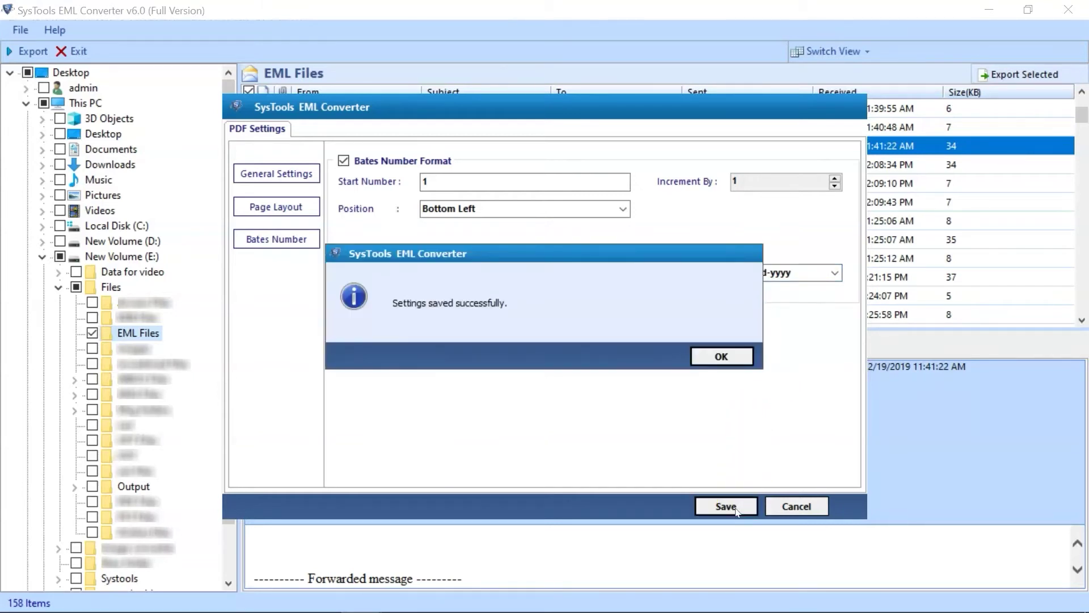
{"action": "left_click", "coordinate": [729, 357]}
Set a new 'Converted Files' Desktop folder as destination and run the PDF export
{"action": "left_click", "coordinate": [702, 353]}
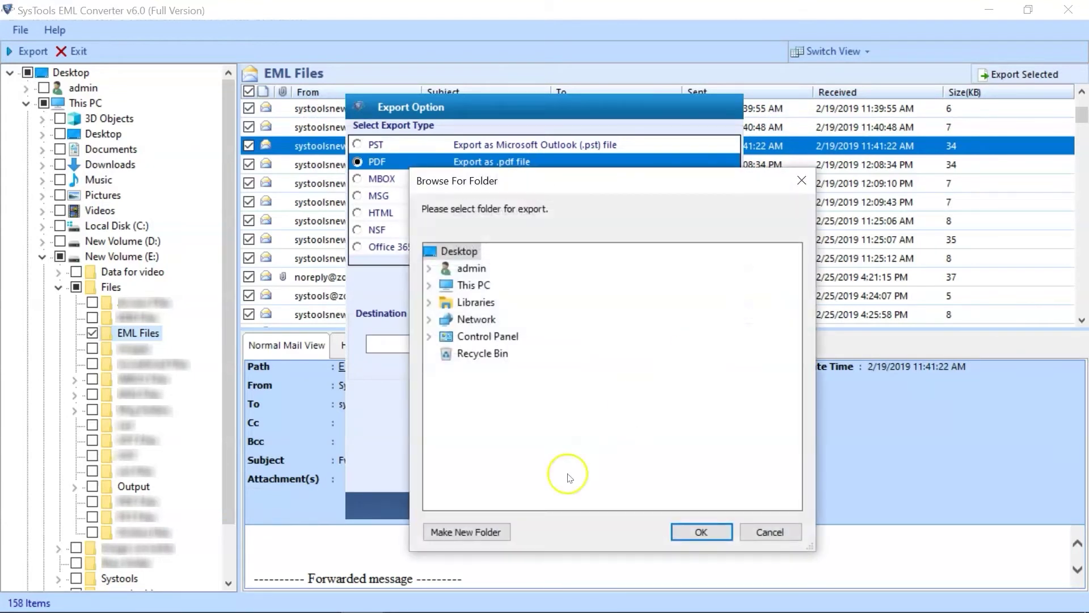
{"action": "left_click", "coordinate": [488, 534]}
{"action": "type", "text": "Converted Files"}
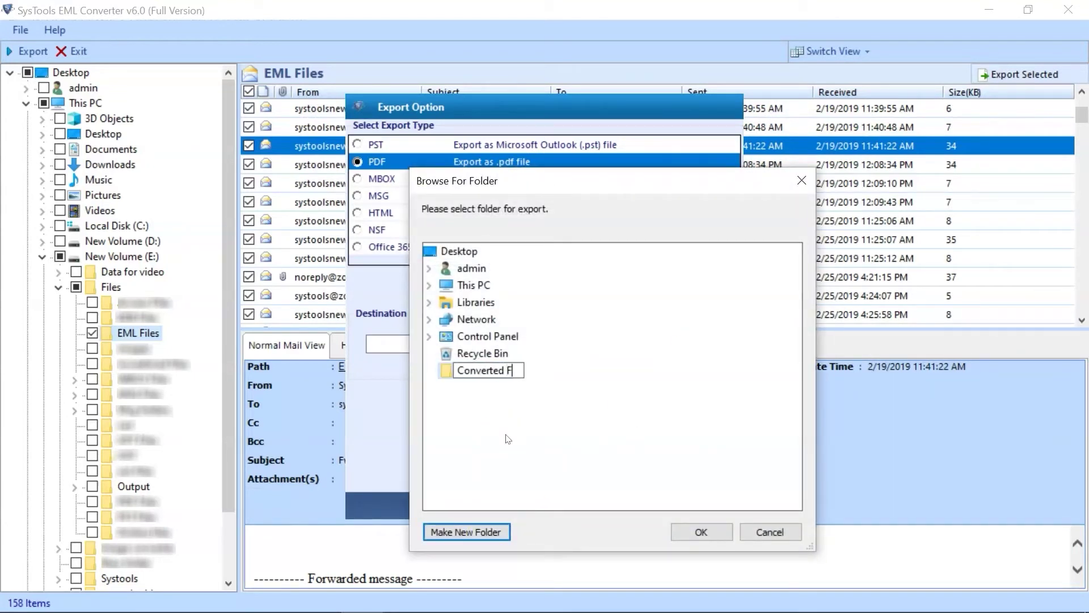
{"action": "key", "text": "Return"}
{"action": "left_click", "coordinate": [684, 531]}
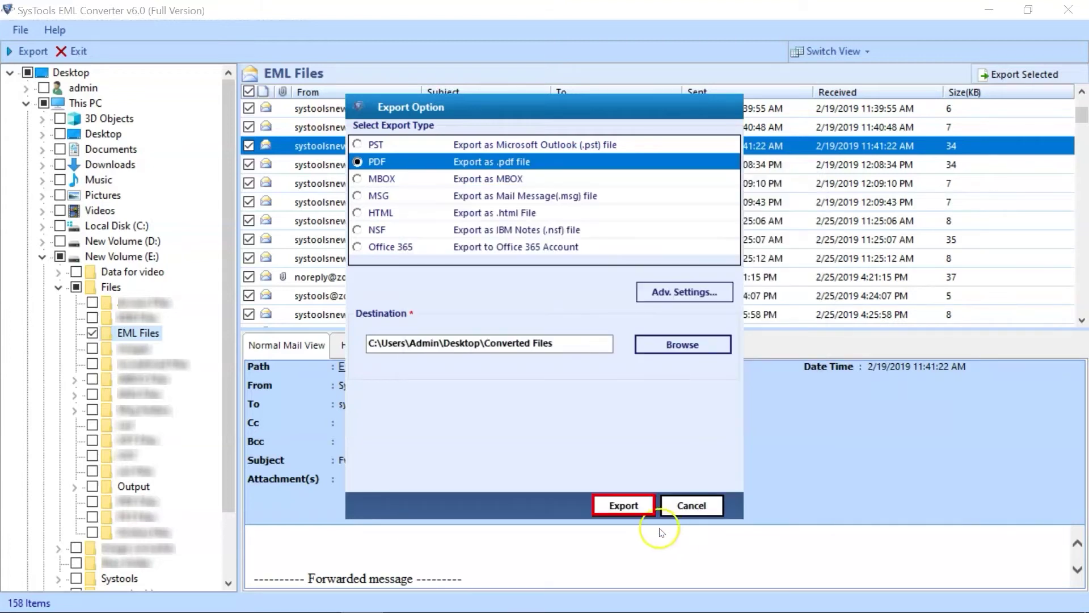
{"action": "left_click", "coordinate": [624, 506]}
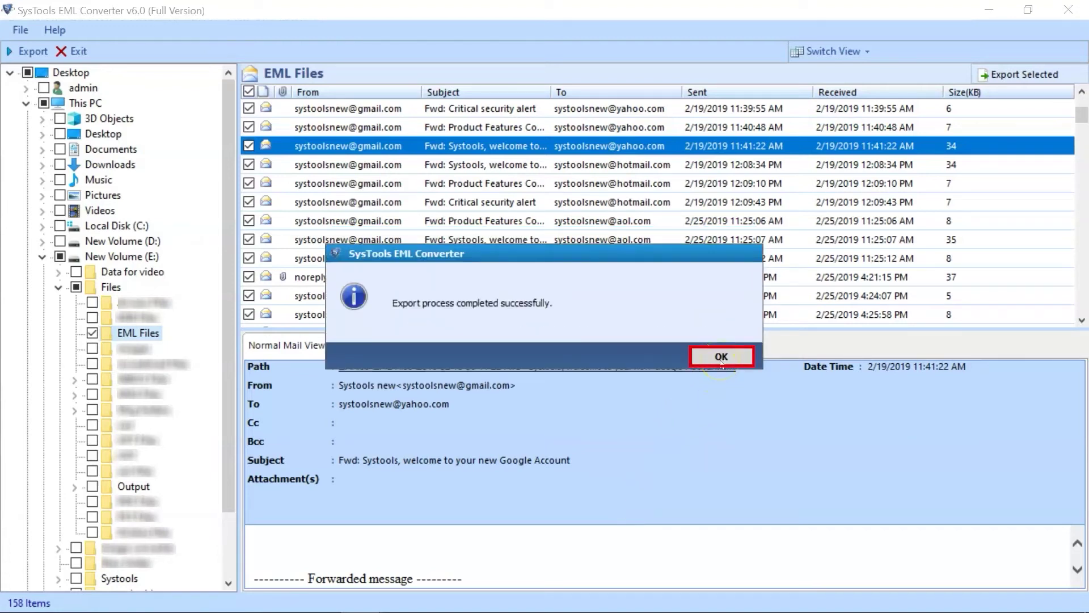
Save the export report as a CSV file named 'export report'
{"action": "left_click", "coordinate": [721, 357]}
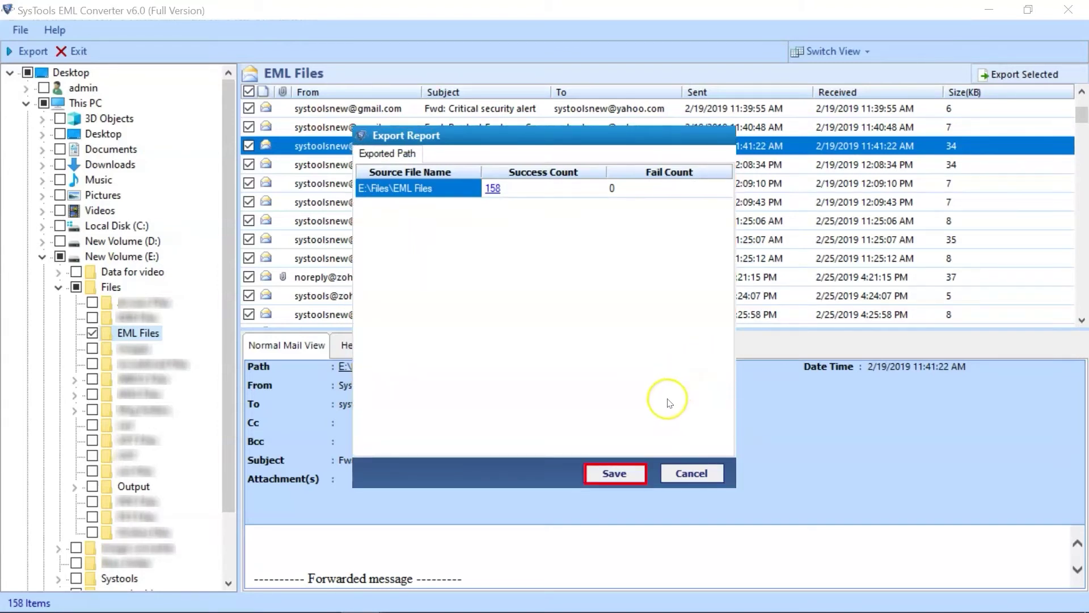
{"action": "left_click", "coordinate": [615, 474]}
{"action": "type", "text": "export report"}
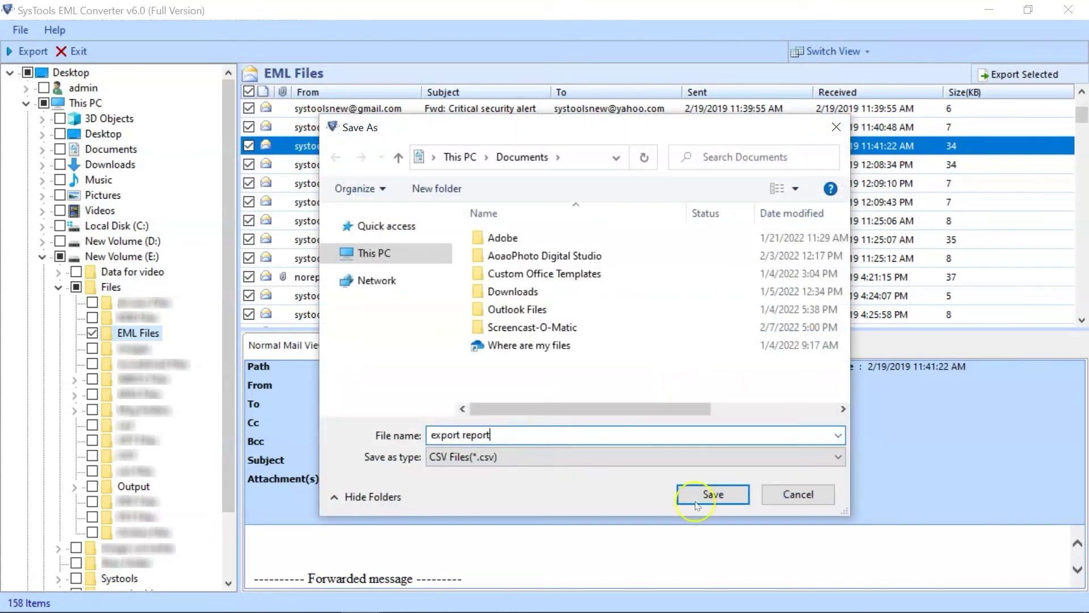
{"action": "left_click", "coordinate": [714, 505]}
{"action": "left_click", "coordinate": [724, 354]}
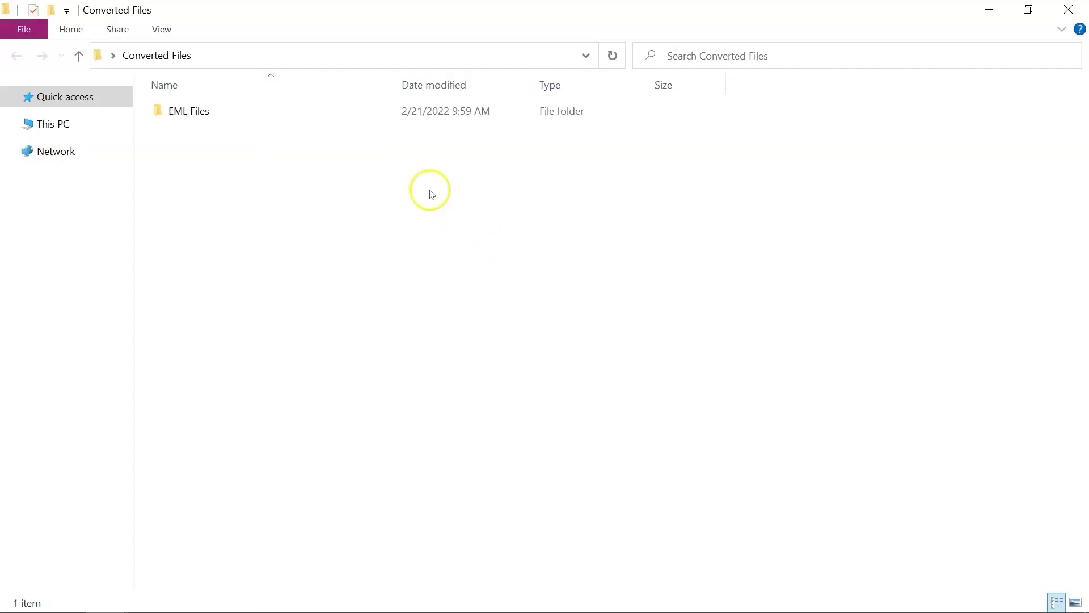
Open the EML Files folder inside Converted Files to see the exported PDFs
{"action": "double_click", "coordinate": [370, 117]}
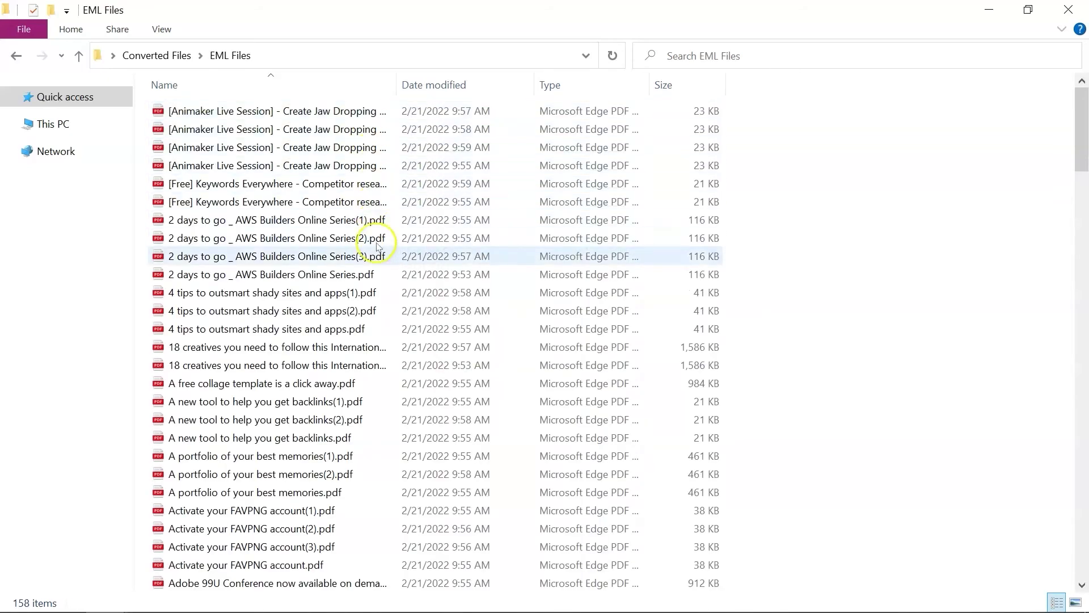
{"action": "double_click", "coordinate": [379, 383]}
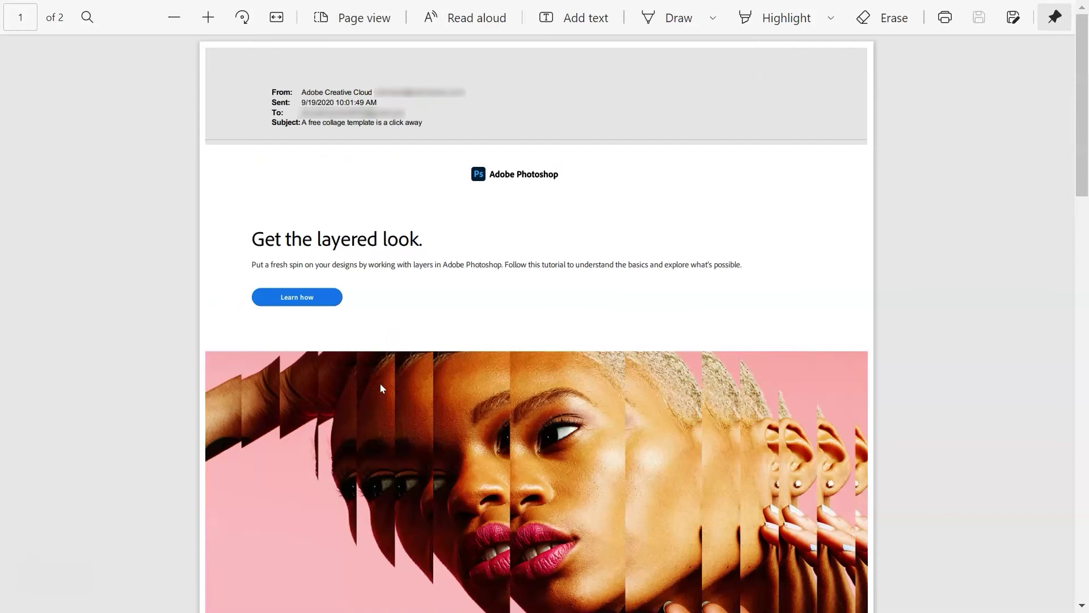
{"action": "scroll", "coordinate": [380, 382], "scroll_direction": "down", "scroll_amount": 8}
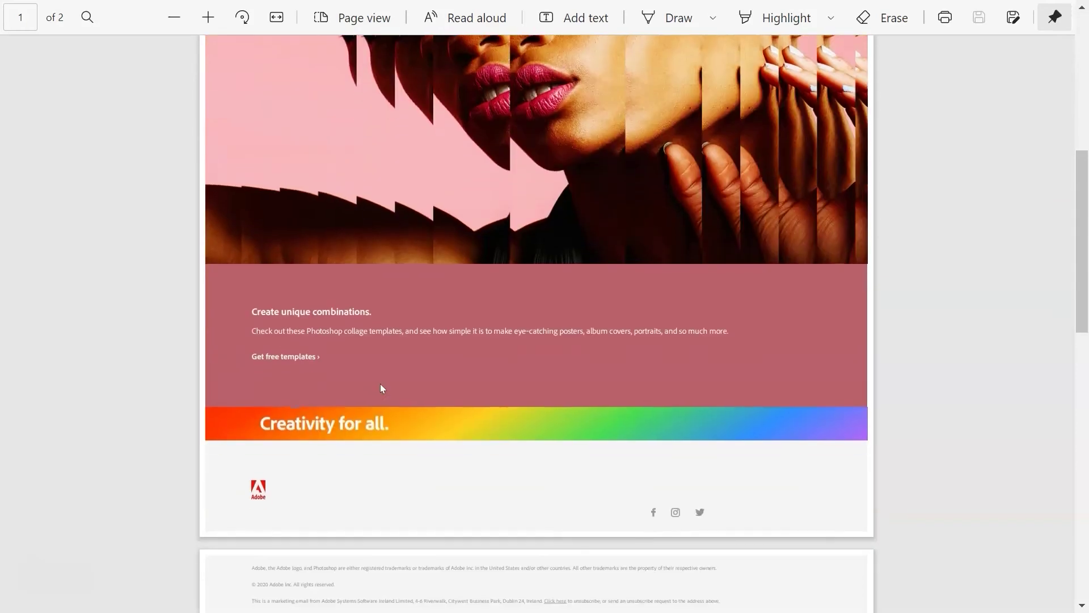